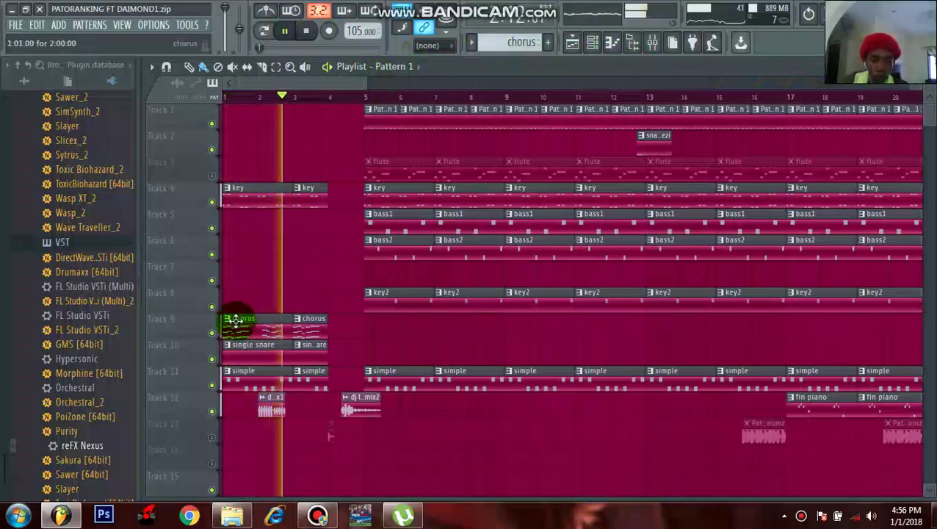
- Inspect the piano-roll notes of the chorus pattern and then the key pattern, returning to the playlist after each
double_click(230, 332)
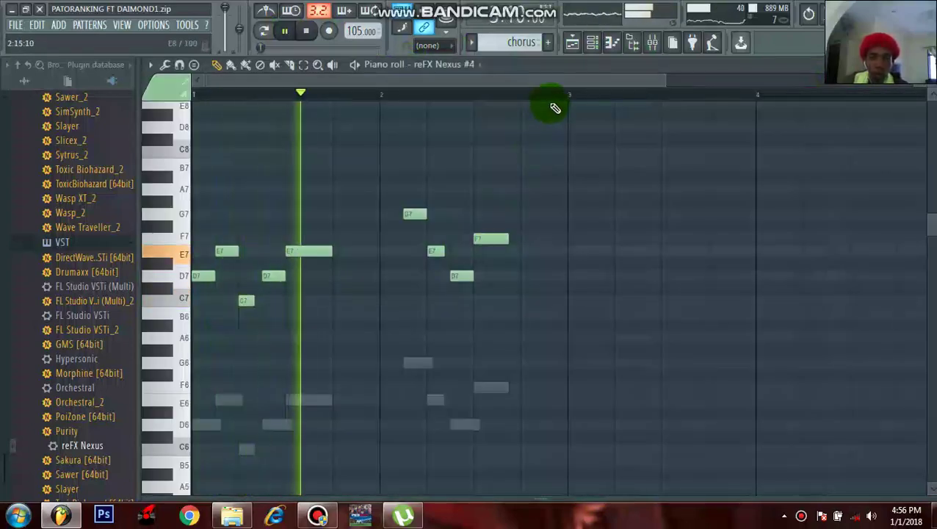
click(572, 45)
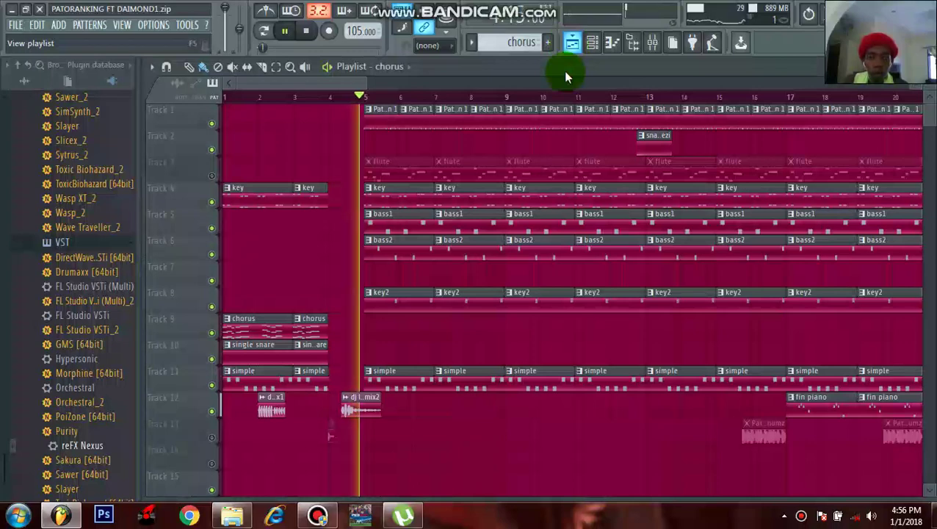
double_click(377, 205)
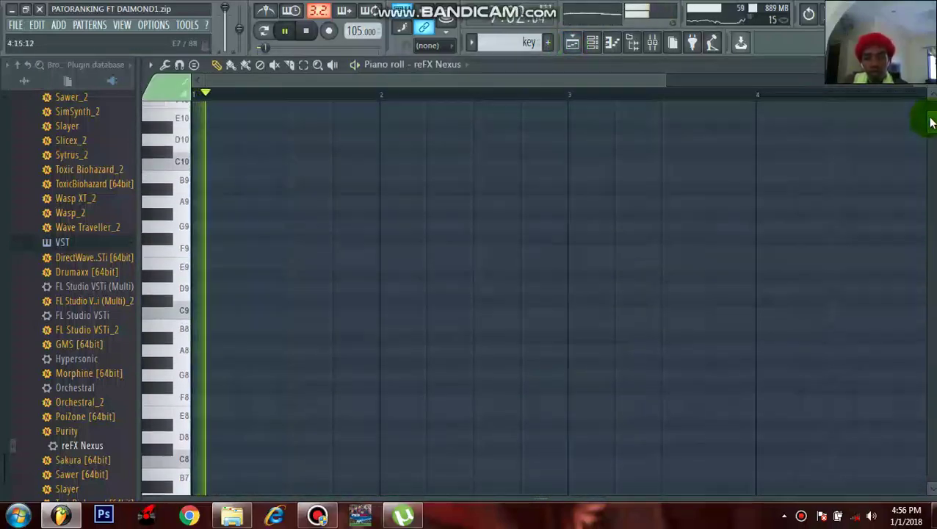
scroll(926, 294, down, 6)
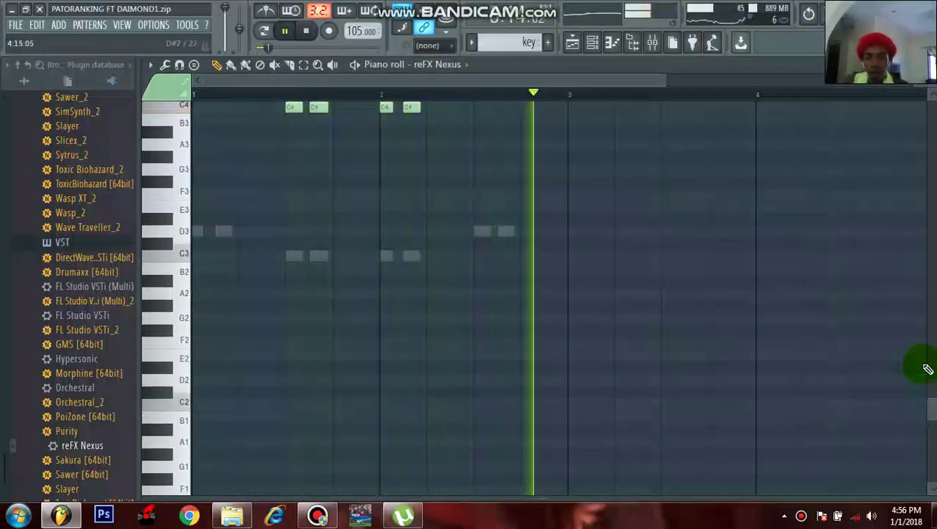
scroll(928, 364, up, 3)
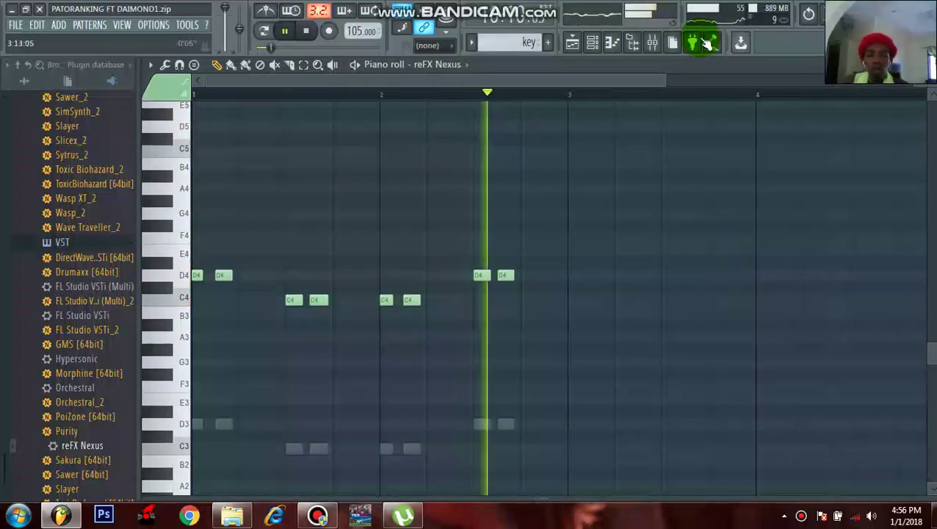
click(573, 43)
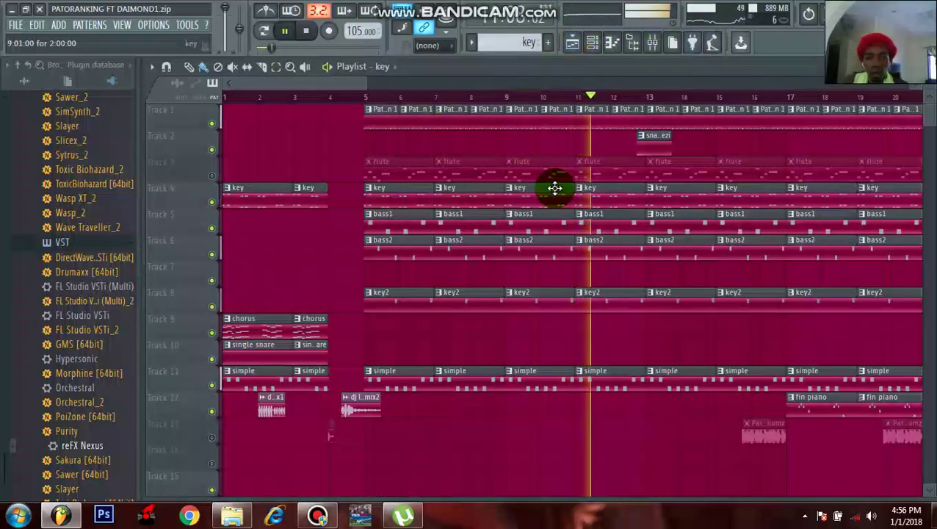
- Inspect the bass2 pattern's notes in the piano roll and return to the playlist
double_click(624, 252)
drag(625, 79, 479, 87)
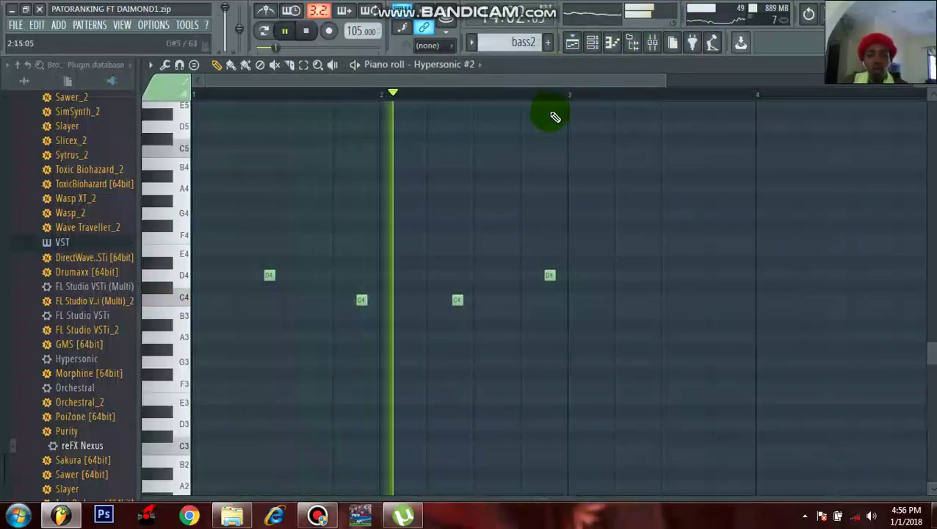
click(572, 44)
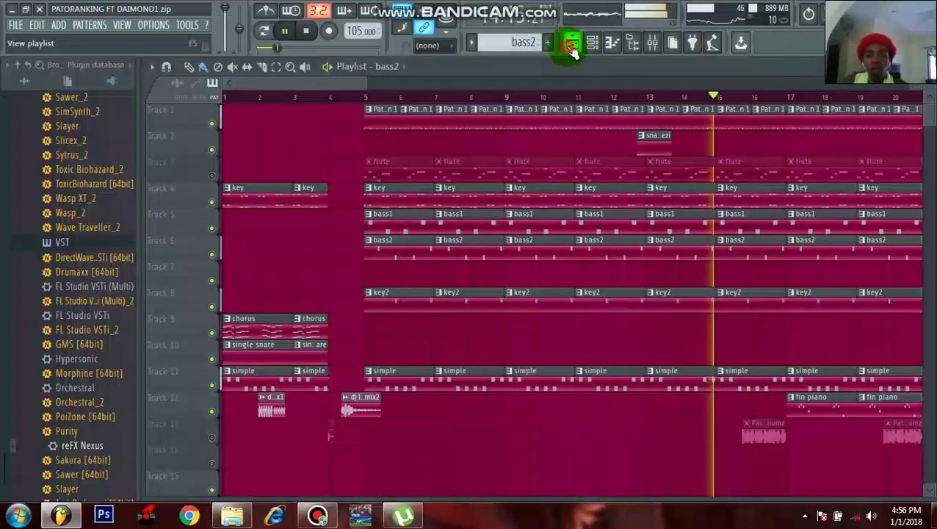
- Inspect the notes of the fin piano pattern at bar 17 and return to the playlist
drag(351, 79, 429, 69)
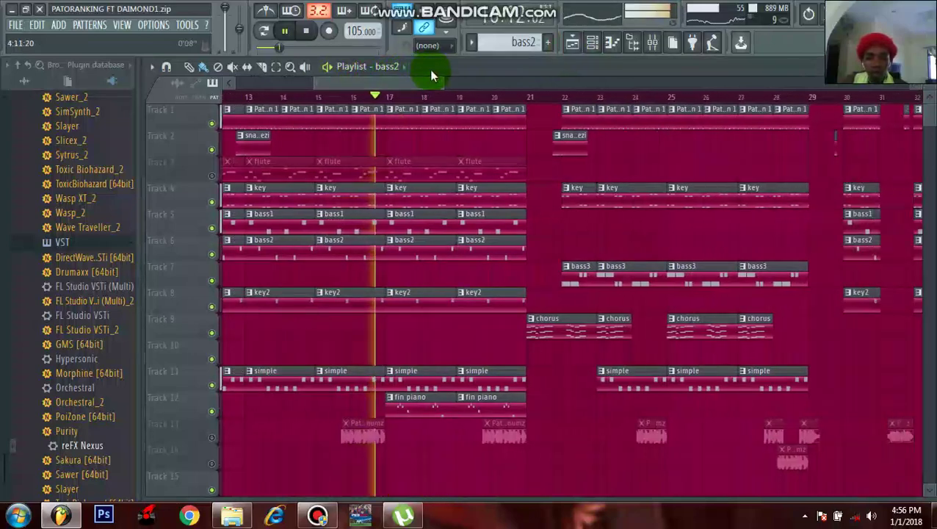
double_click(385, 410)
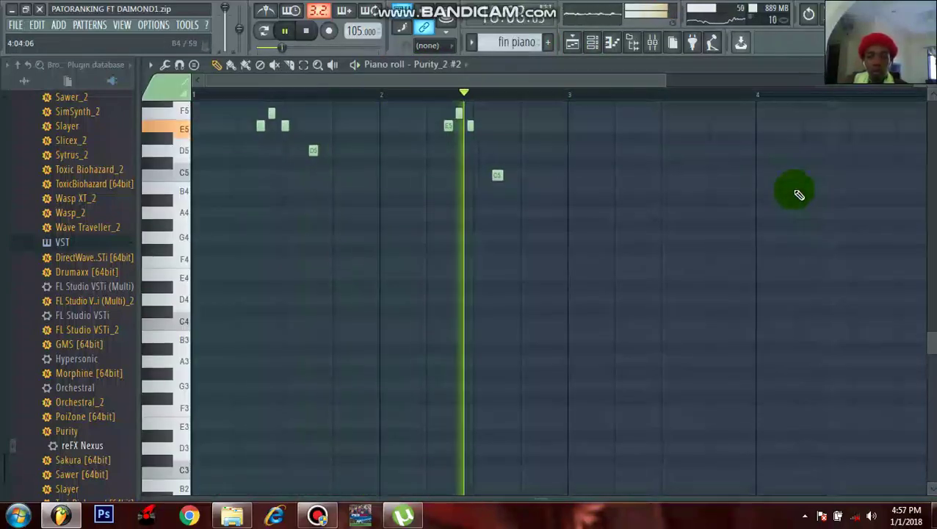
scroll(798, 195, up, 3)
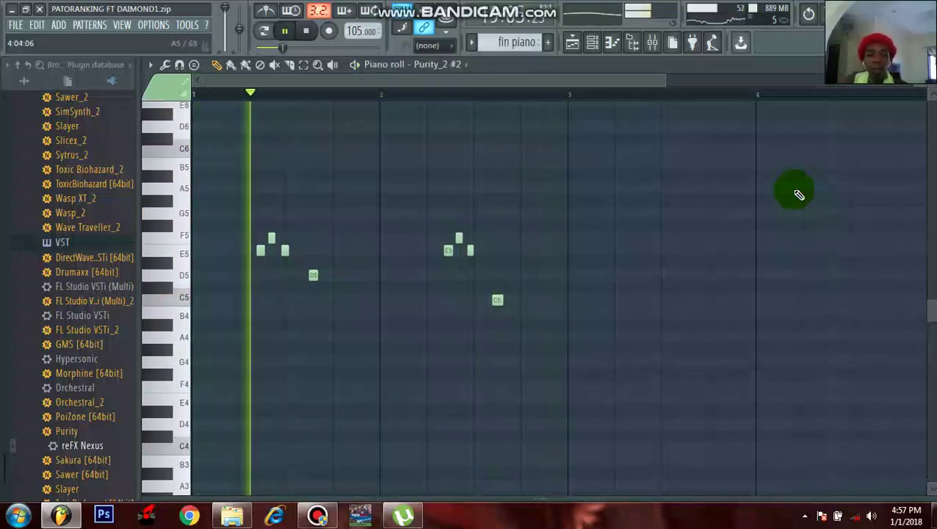
click(573, 42)
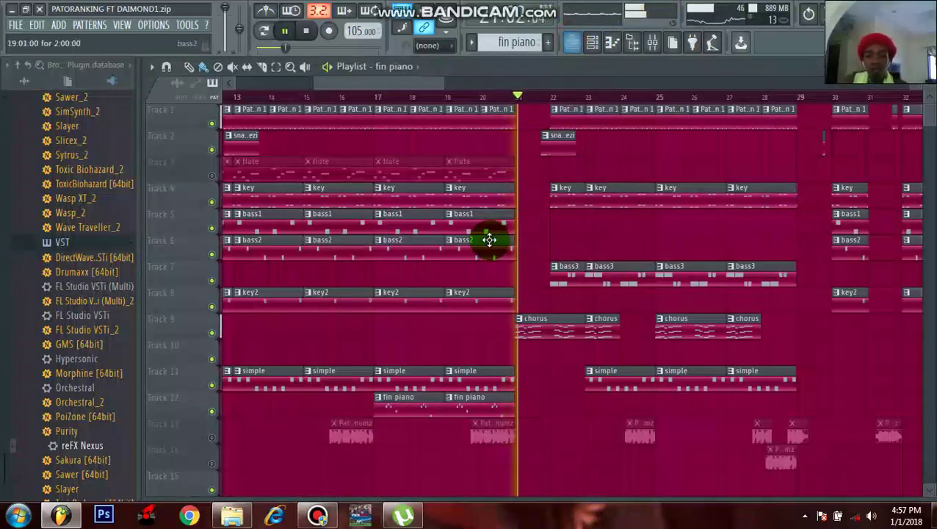
- Examine the chorus pattern at bar 21 and the preset of its reFX Nexus #4 channel, then return to the playlist
double_click(521, 331)
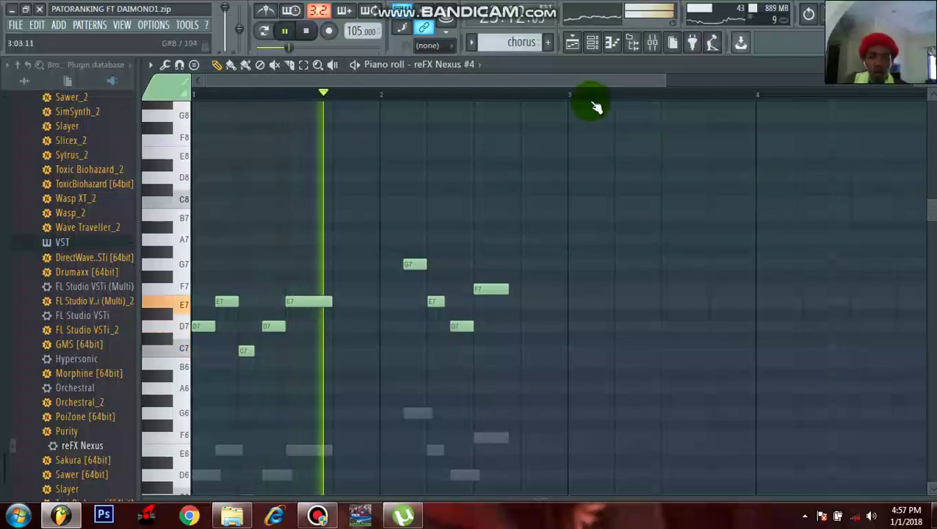
click(594, 47)
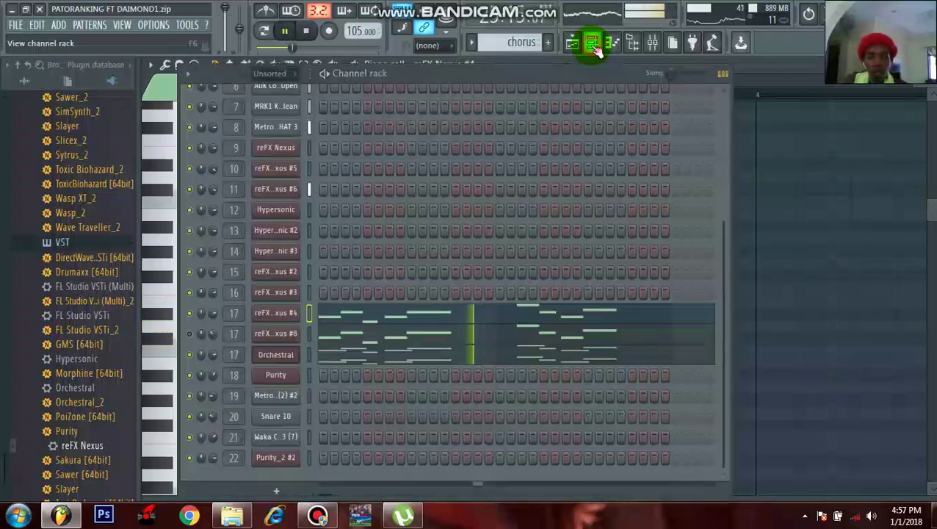
click(272, 314)
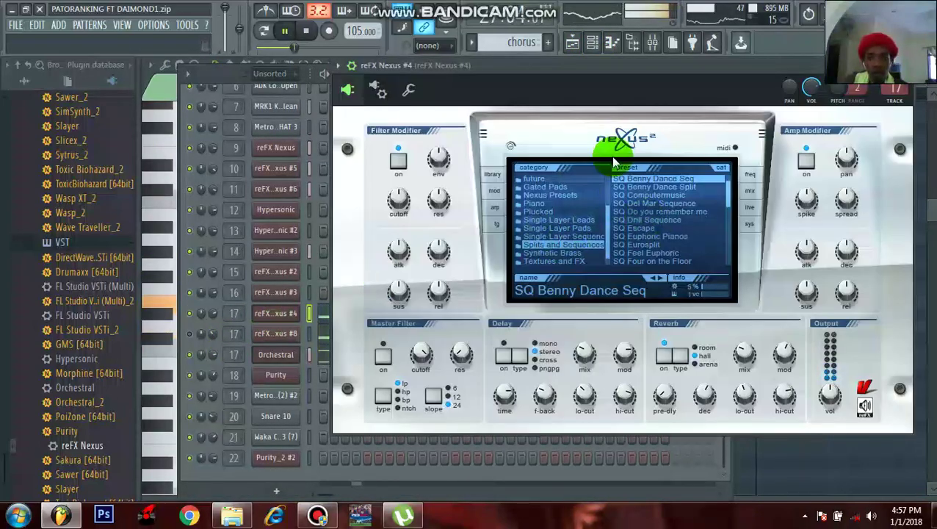
click(571, 44)
- Review the key pattern's notes from its clip at bar 32 and return to the playlist
drag(383, 84, 465, 79)
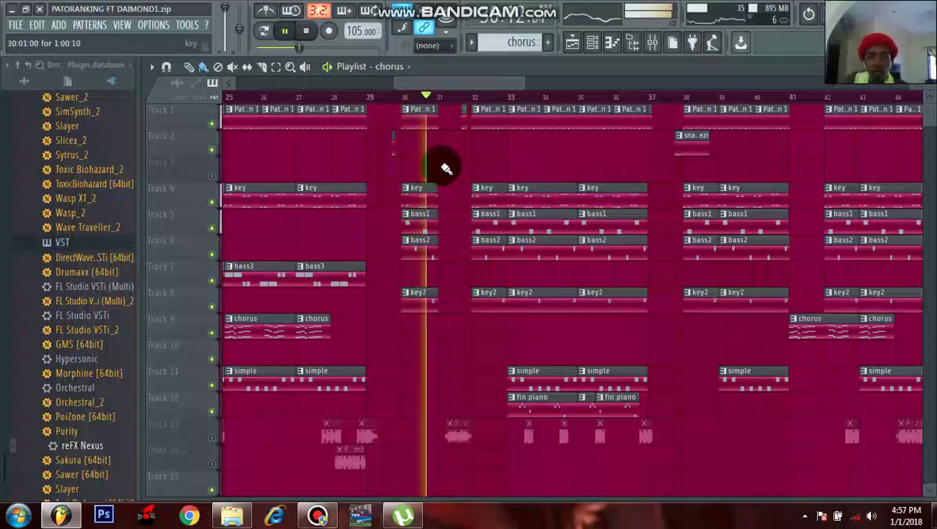
double_click(478, 200)
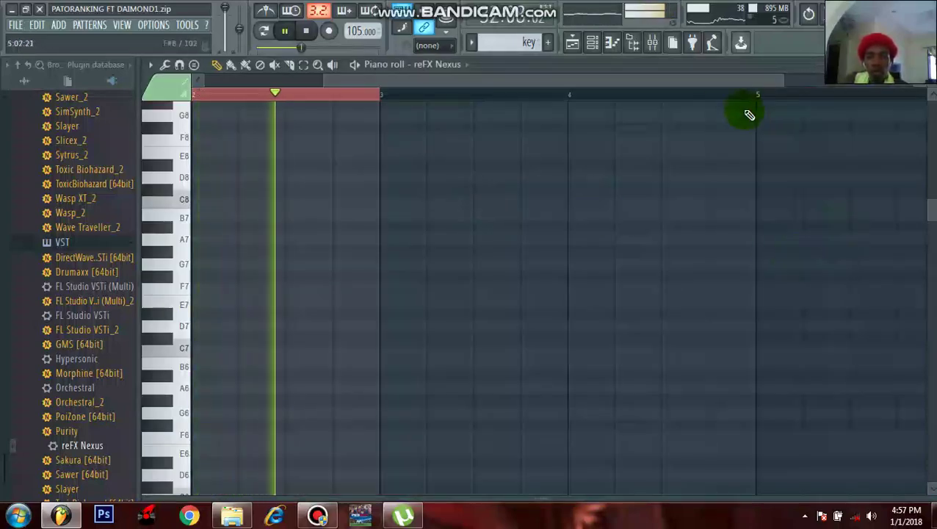
drag(930, 211, 927, 341)
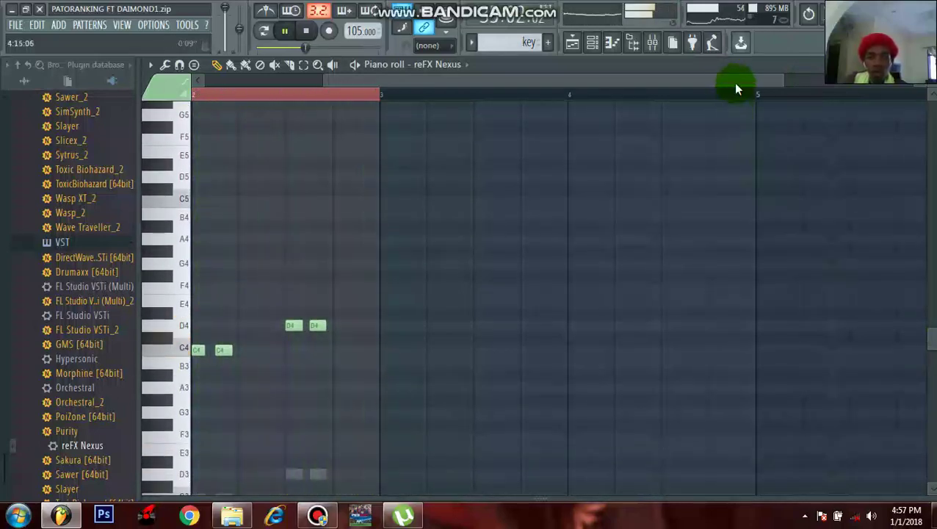
drag(735, 79, 483, 77)
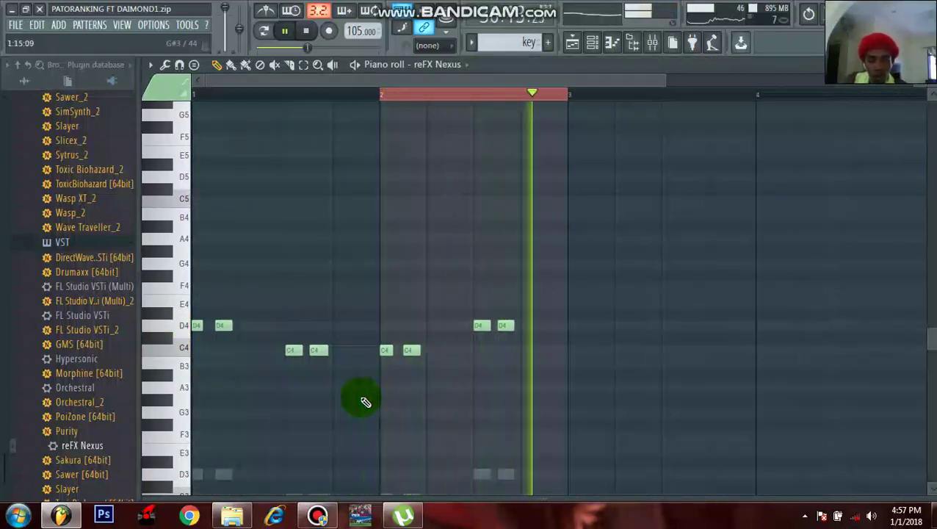
click(571, 43)
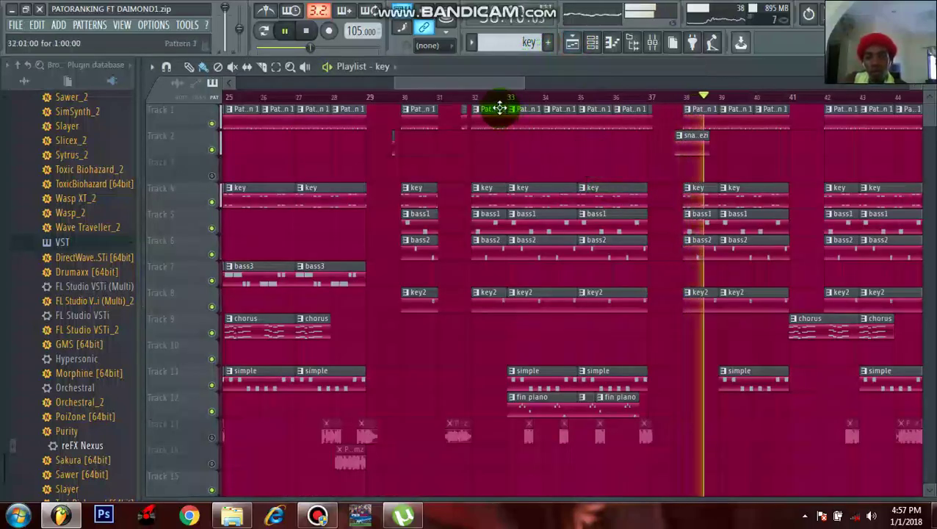
- Review the chorus pattern's notes from its clip at bar 41 and return to the playlist
drag(497, 89, 582, 73)
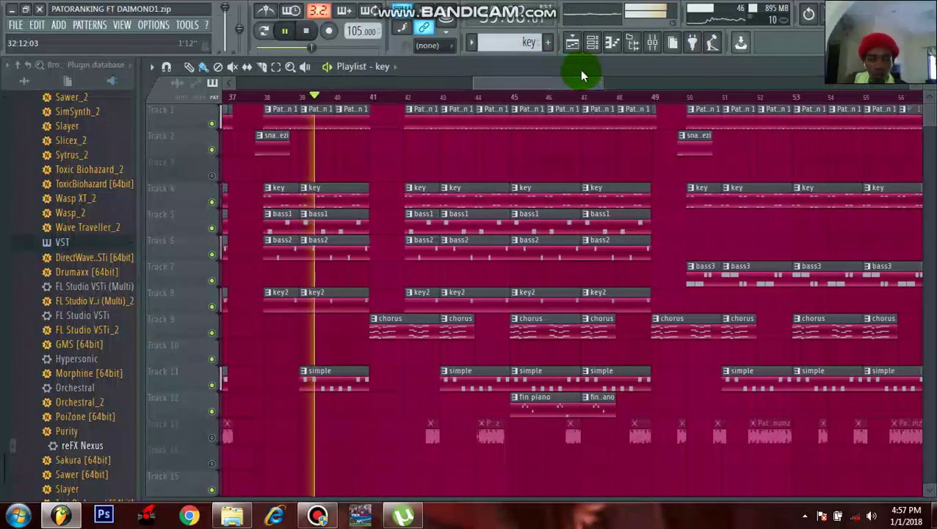
double_click(375, 332)
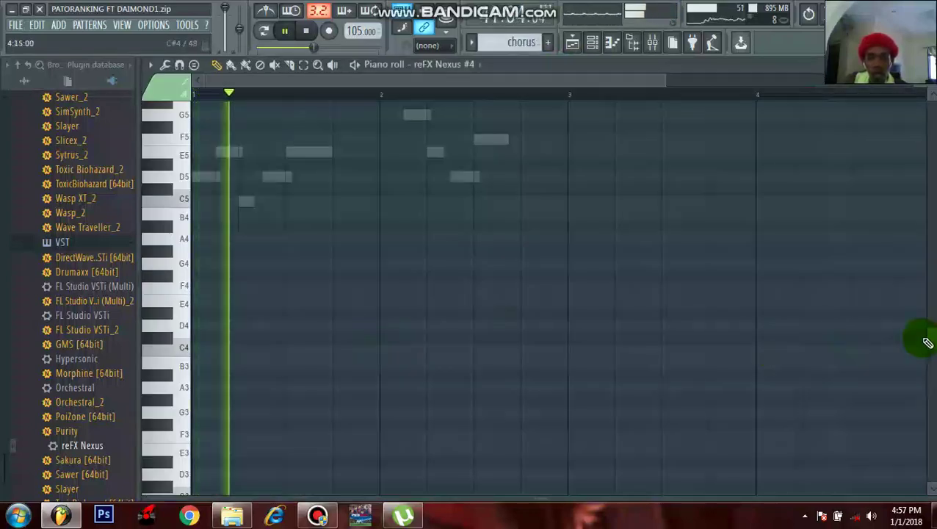
drag(926, 337, 932, 242)
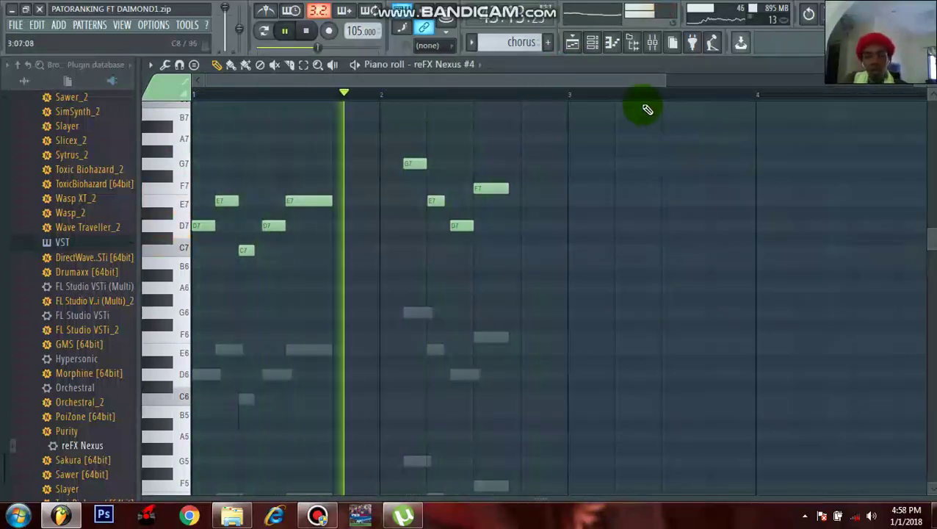
click(572, 45)
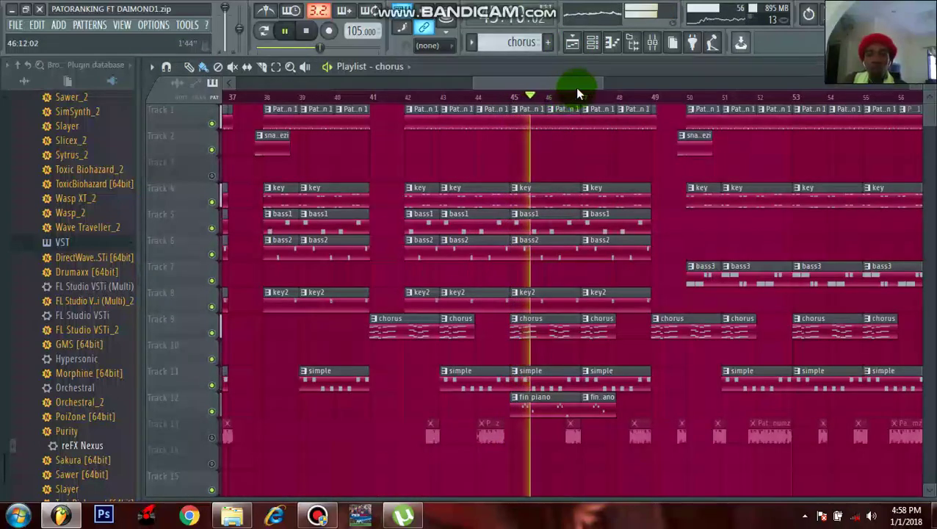
- Examine the snare pokezi pattern's notes and their velocities from the clip near bar 50, then return to the playlist
drag(602, 77, 640, 76)
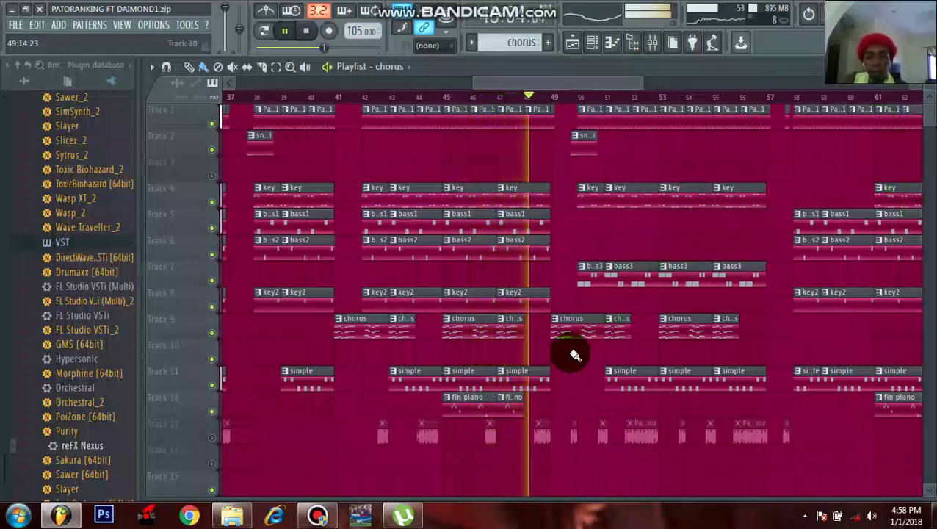
double_click(579, 146)
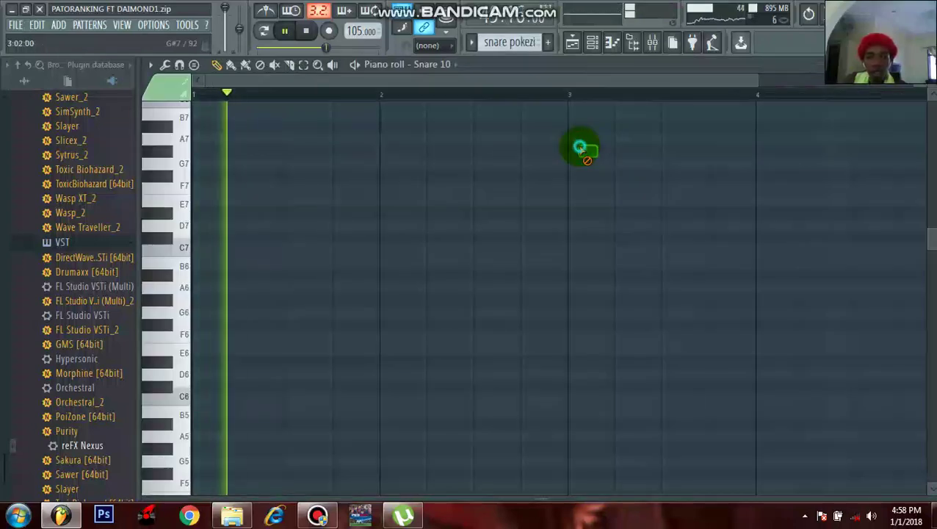
scroll(931, 237, up, 2)
scroll(926, 294, down, 8)
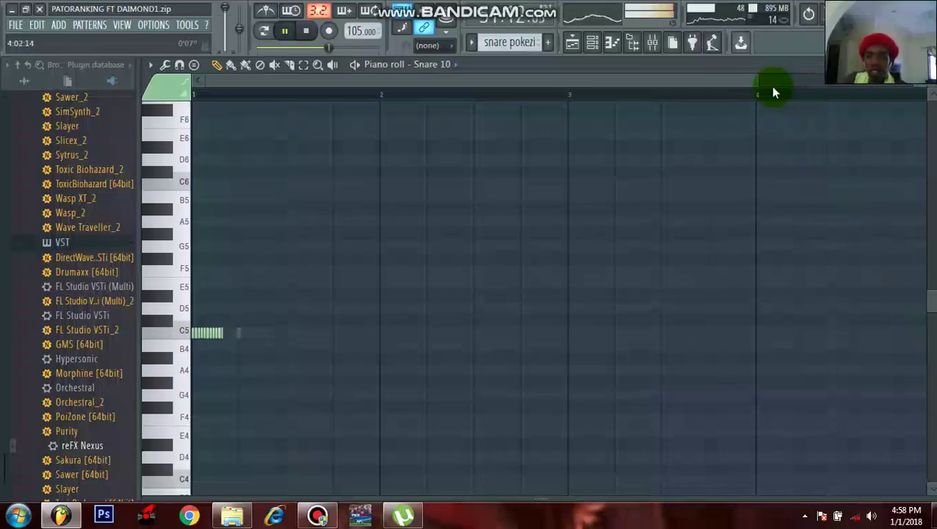
drag(759, 84, 455, 88)
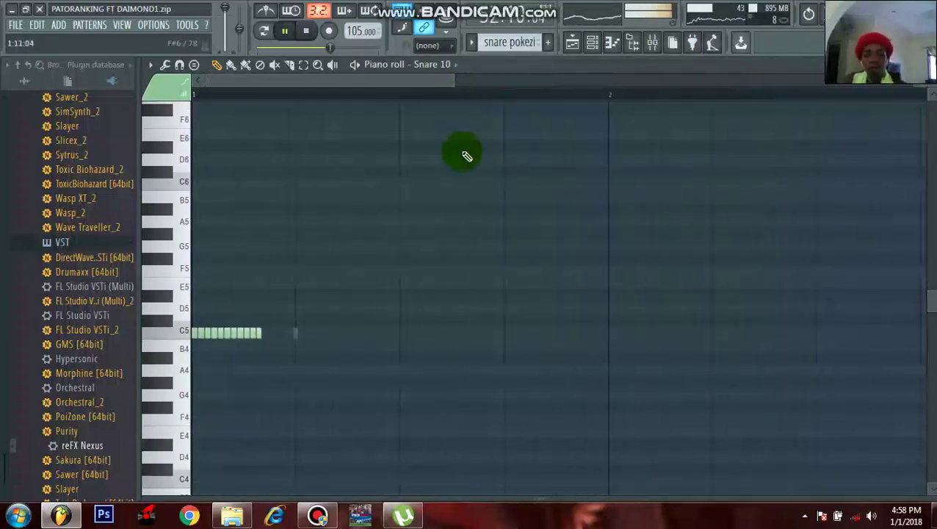
drag(451, 485, 464, 345)
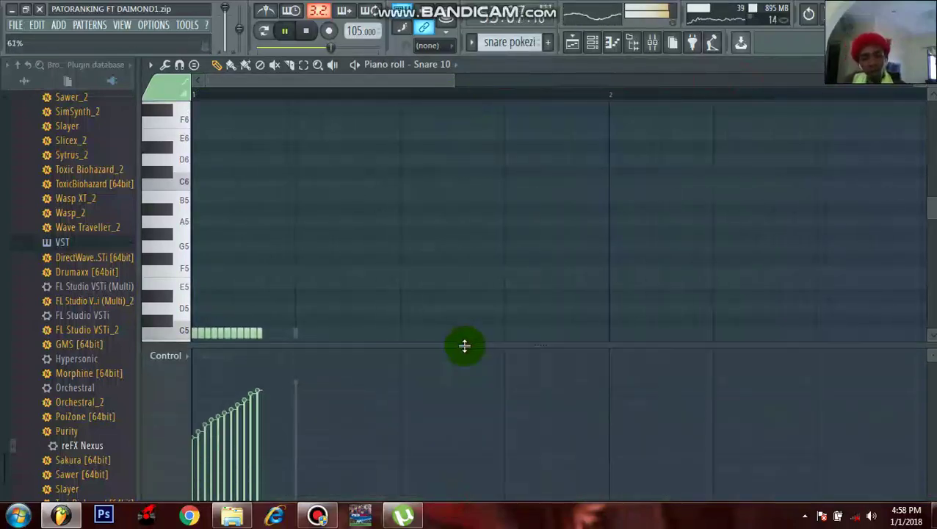
click(577, 45)
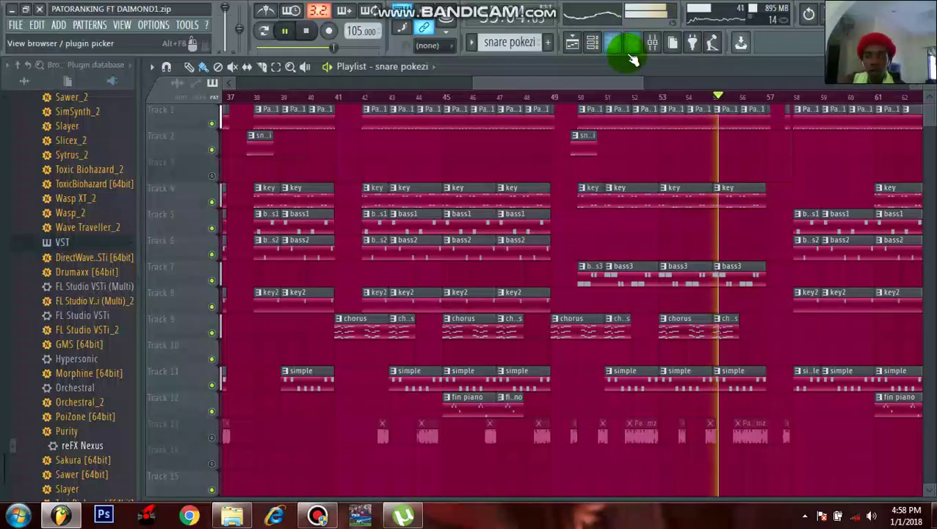
- Examine the full bass1 pattern's notes in the piano roll from its clip near bar 59
drag(619, 82, 687, 64)
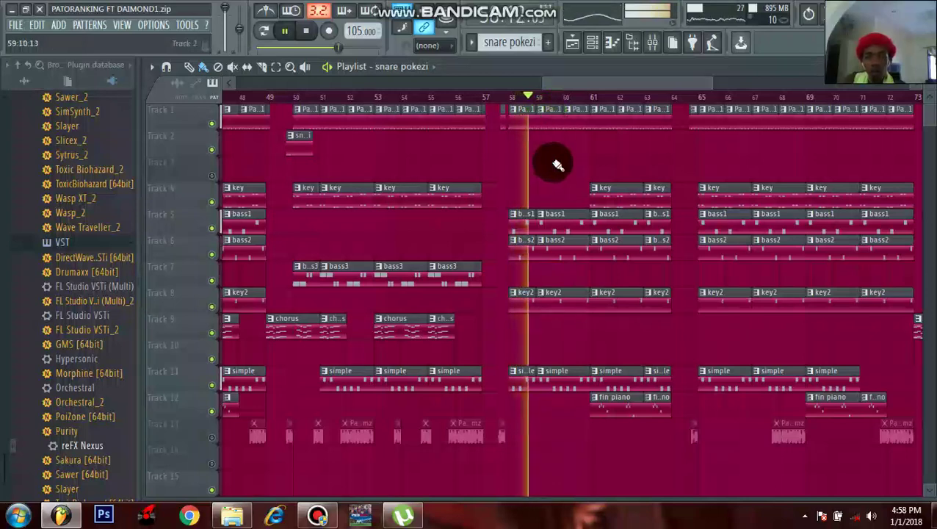
double_click(552, 228)
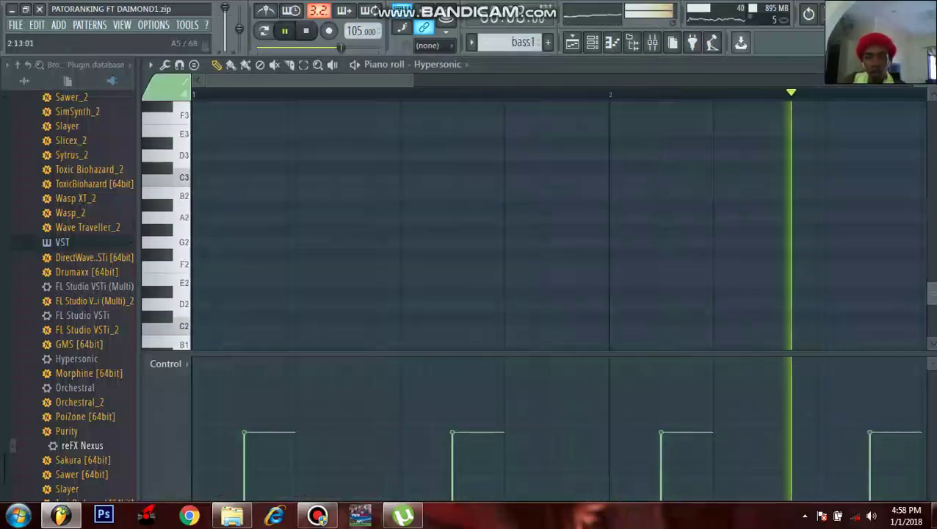
scroll(895, 313, down, 10)
scroll(896, 314, up, 1)
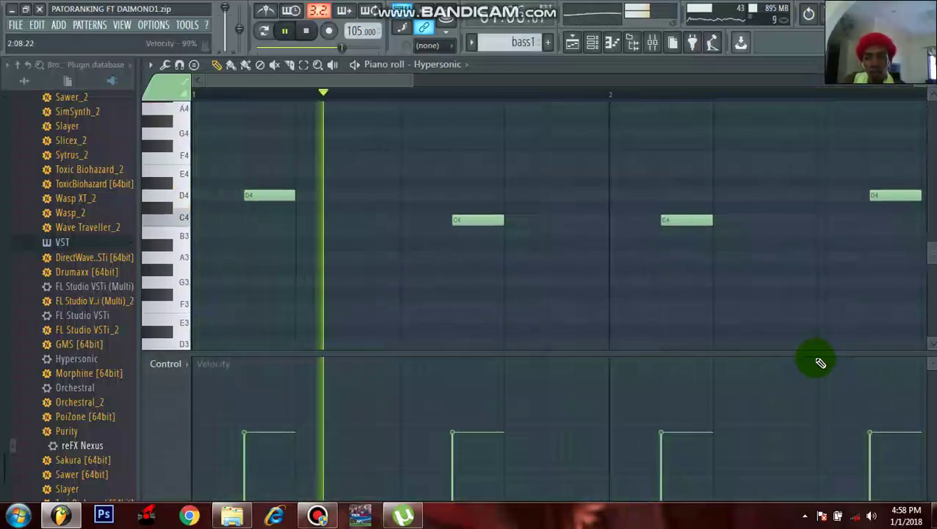
drag(816, 355, 764, 434)
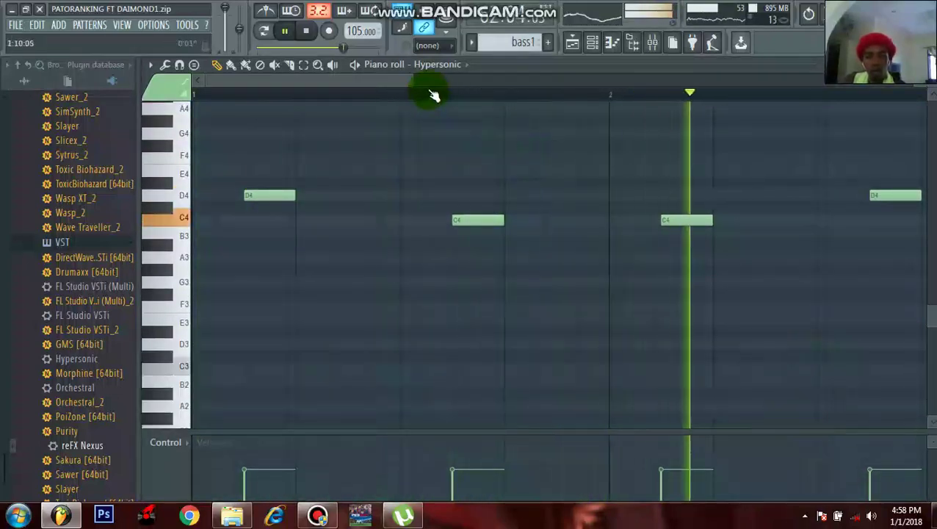
drag(413, 80, 619, 79)
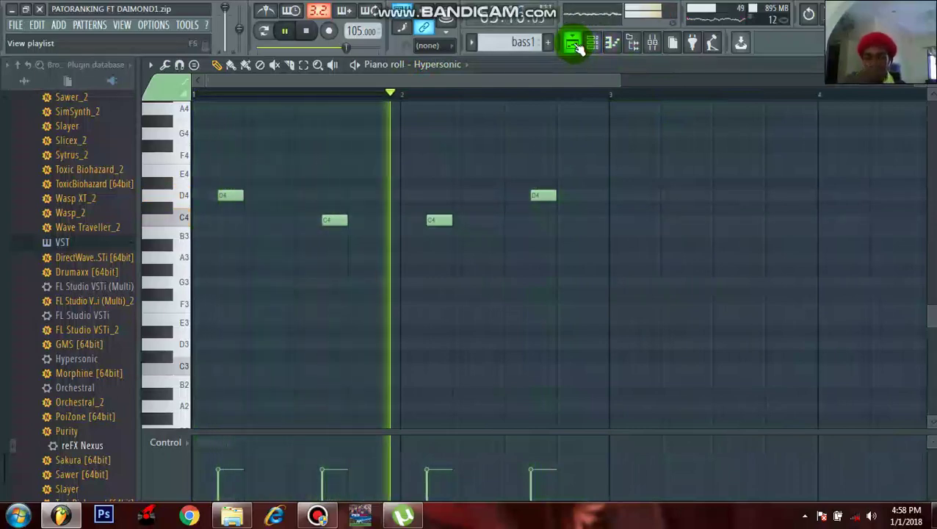
- Return to the playlist and view the arrangement from bar 65 onward during playback
click(575, 45)
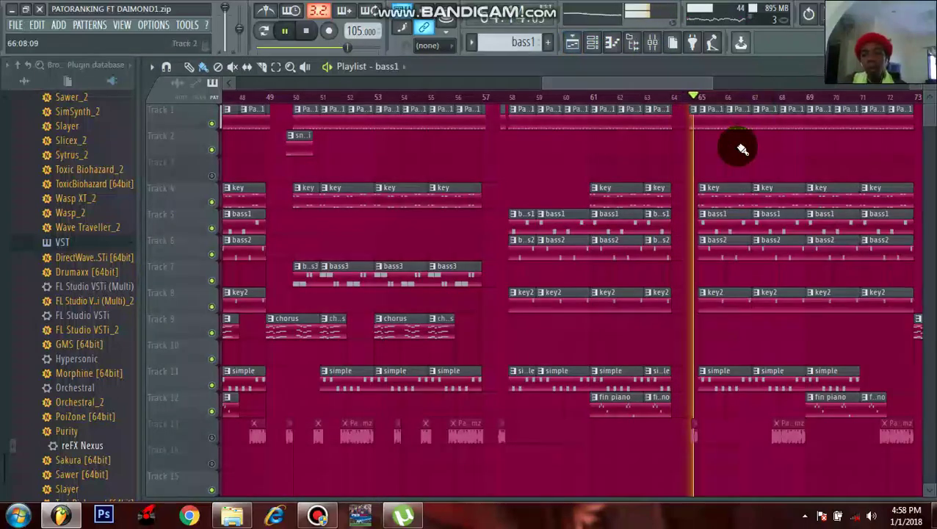
click(706, 98)
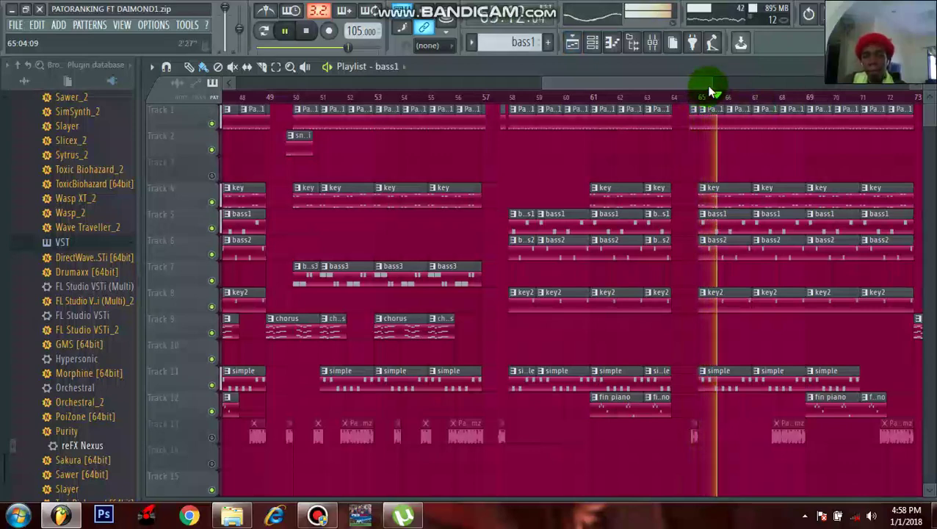
drag(694, 83, 690, 60)
- Examine the Master track's Fruity parametric EQ, Fruity Reeverb 2, Fruity parametric EQ 2 and Fruity Limiter effects, then close the mixer
click(623, 52)
click(653, 44)
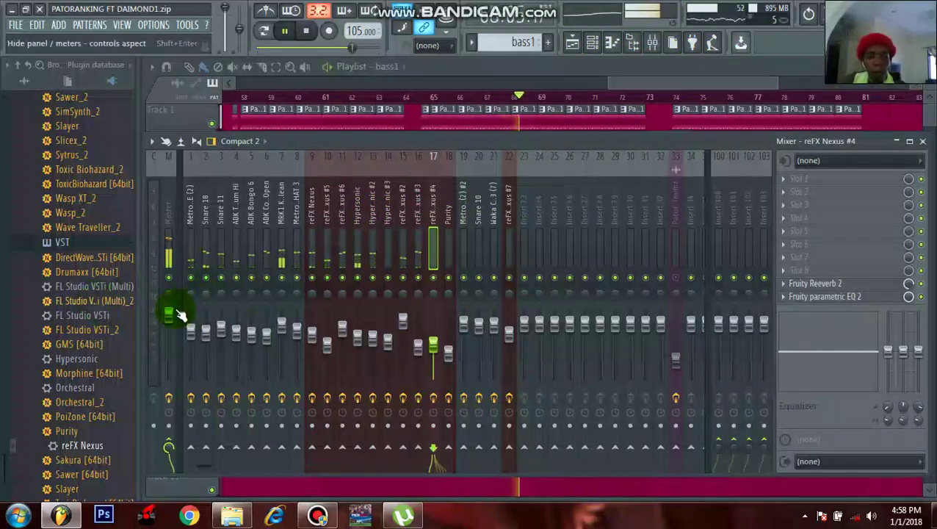
click(173, 318)
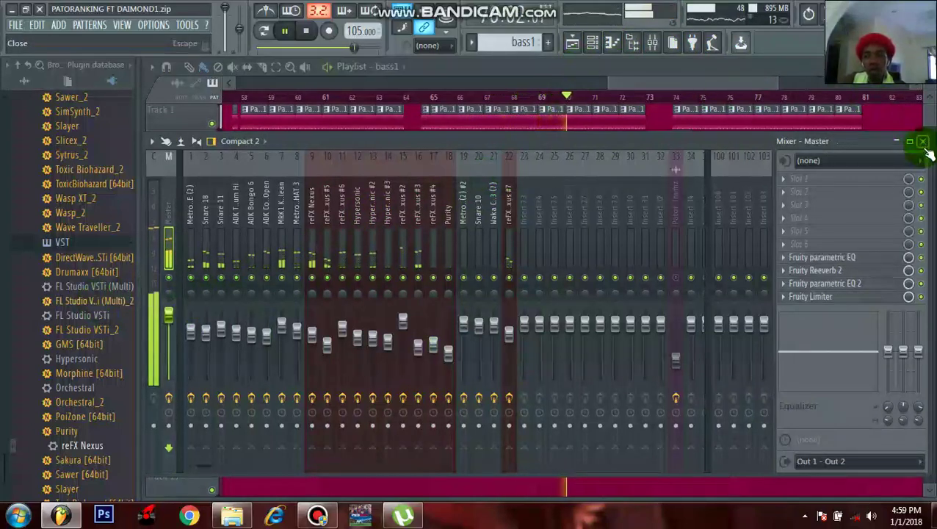
click(830, 257)
click(825, 269)
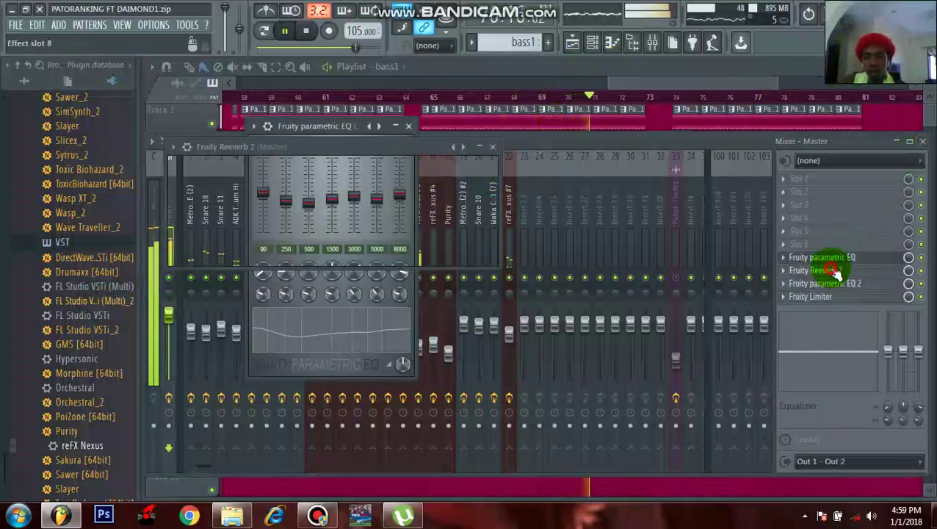
click(829, 285)
click(832, 296)
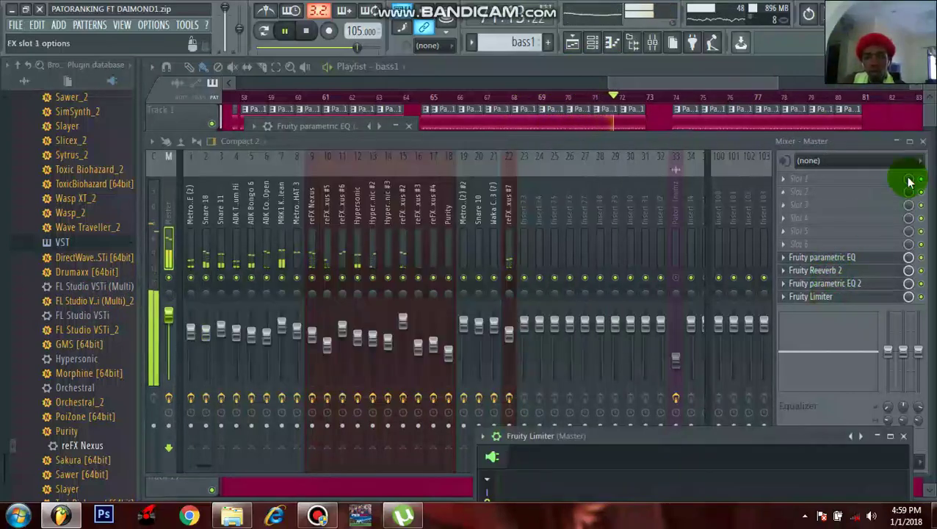
click(925, 140)
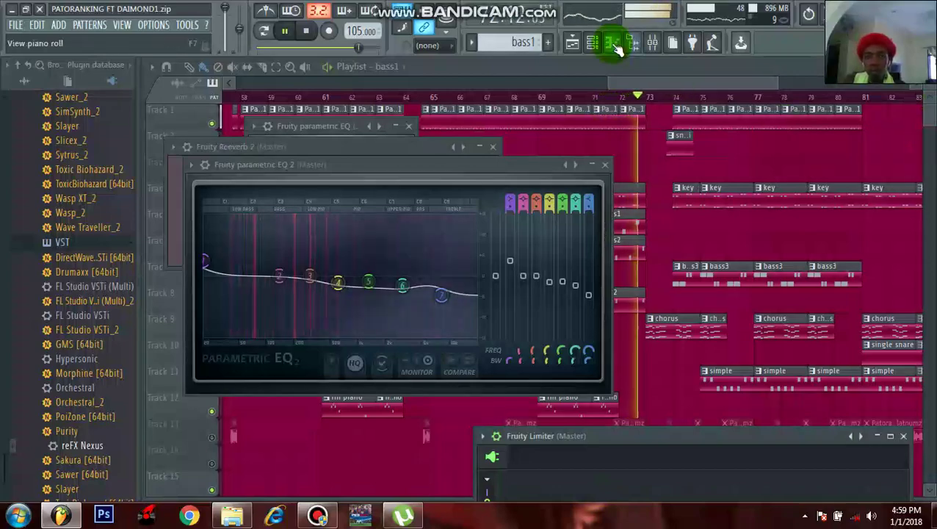
- Review the instrument channels of the bass1 pattern in the channel rack, then hide the rack
click(593, 44)
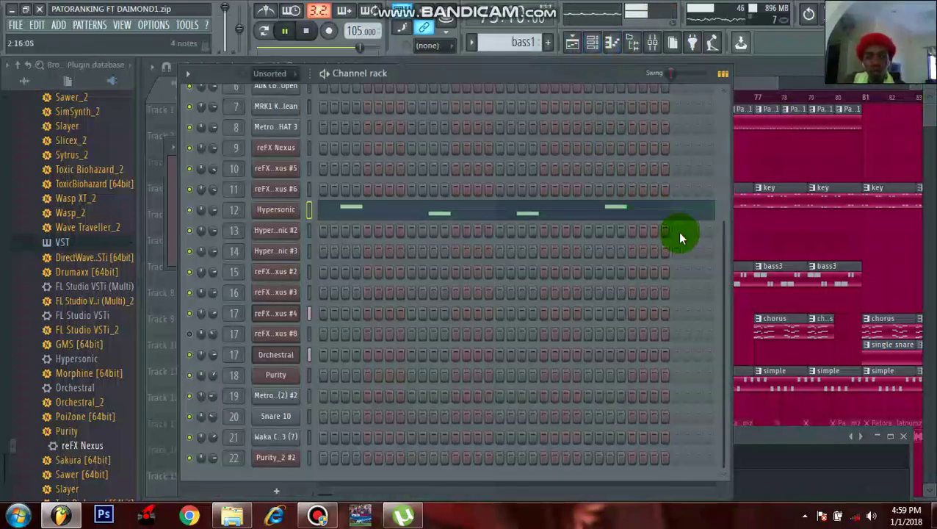
drag(726, 303, 696, 106)
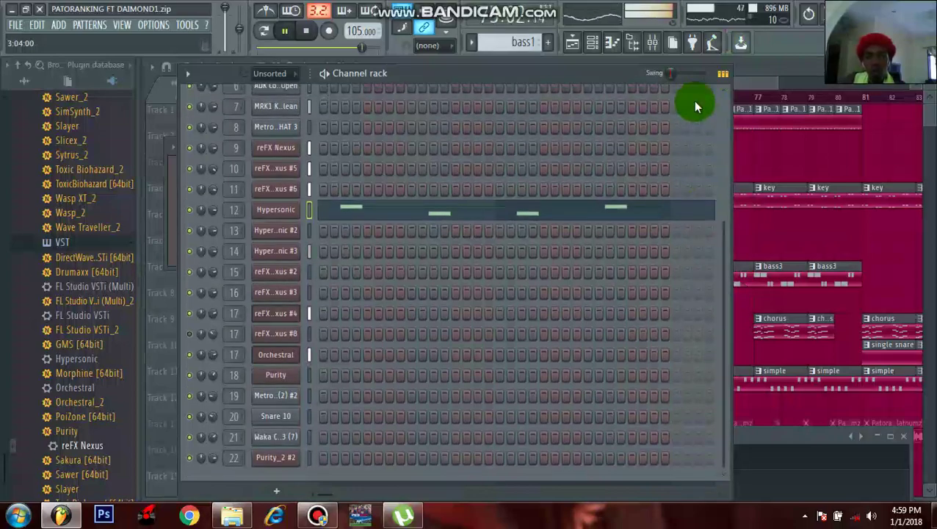
click(593, 44)
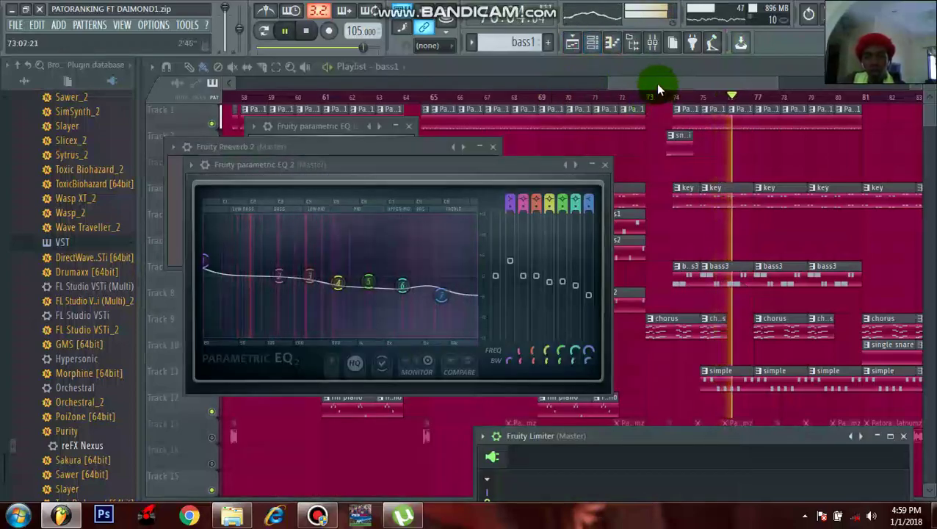
- Review the closing section of the playlist arrangement, from about bar 67 to the final clips near bar 85
drag(655, 83, 719, 86)
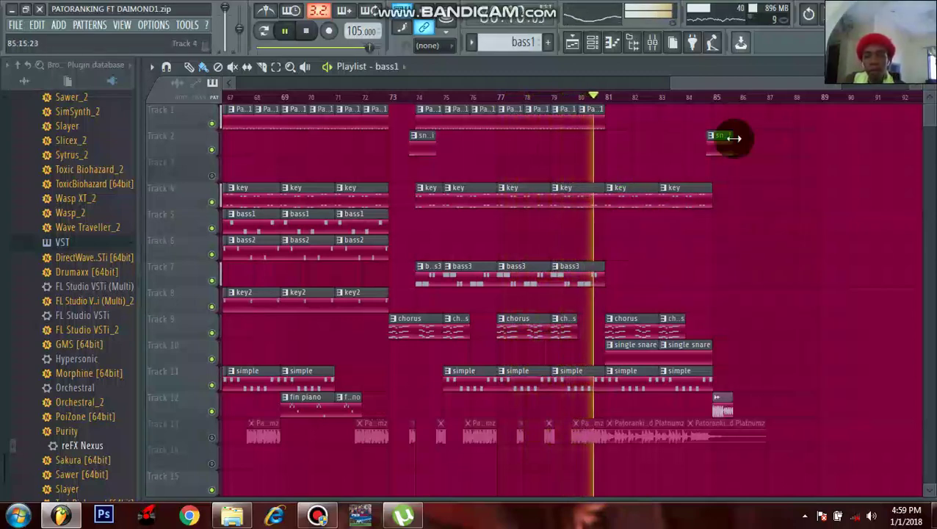
mouse_move(671, 83)
mouse_down()
mouse_move(569, 87)
mouse_move(668, 77)
mouse_up()
click(693, 370)
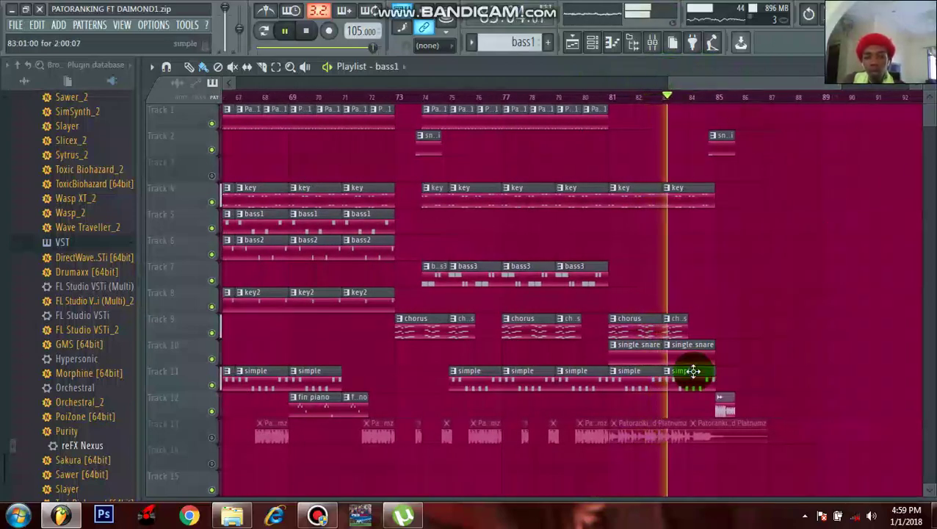
click(595, 130)
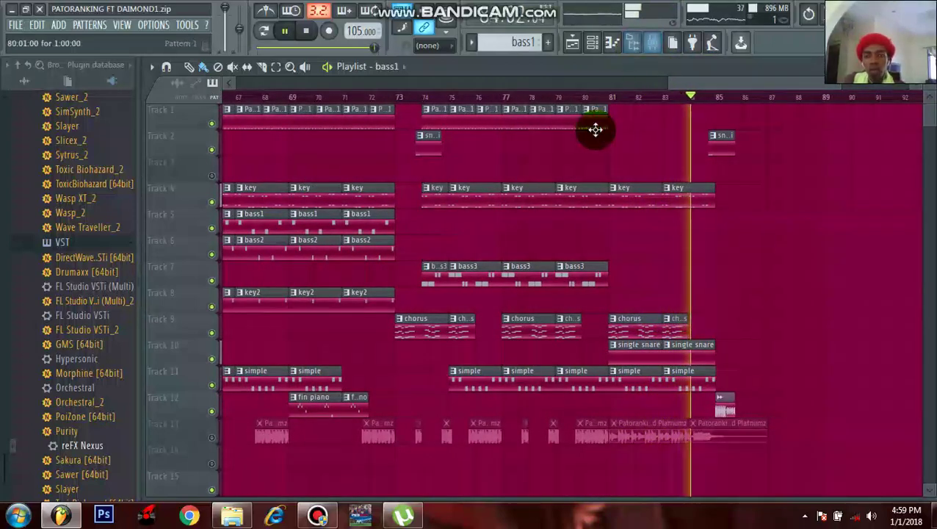